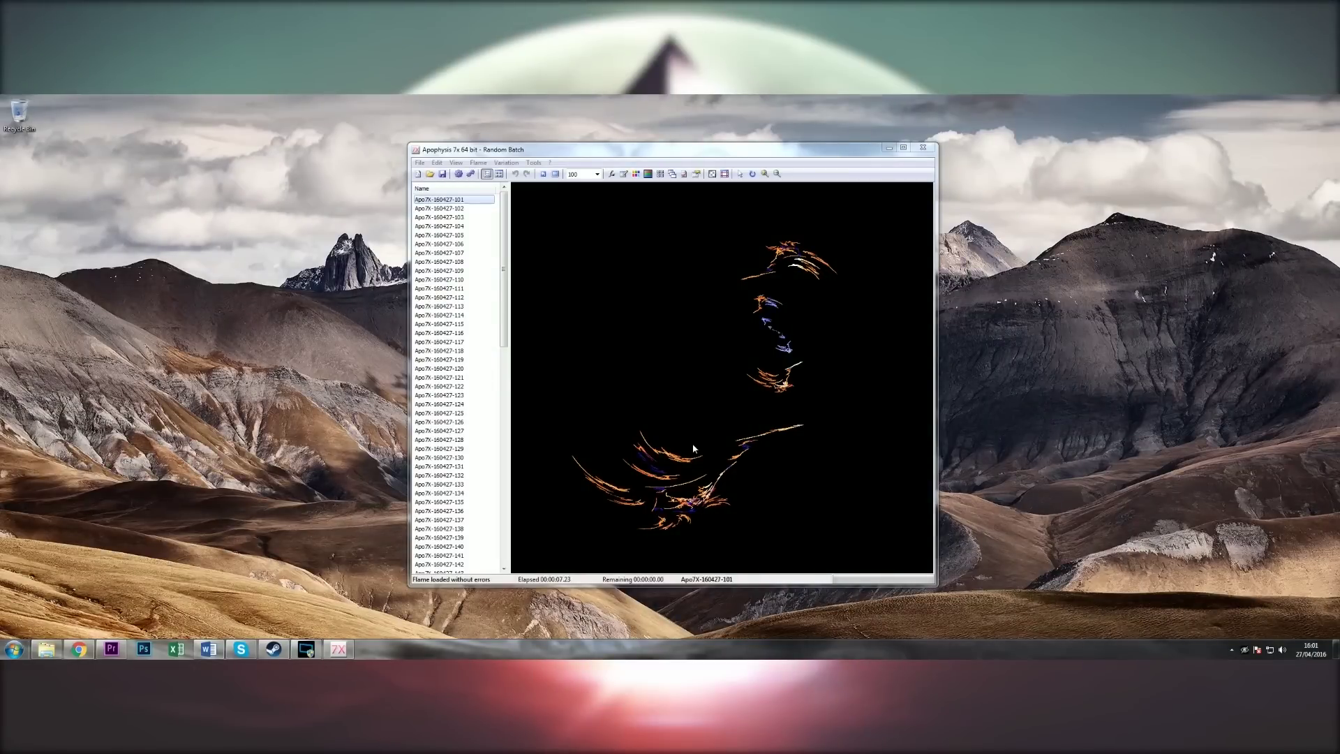
Step: Show flame Apo7X-160427-102 from the random batch and open its transform Editor
{"action": "left_click", "coordinate": [464, 209]}
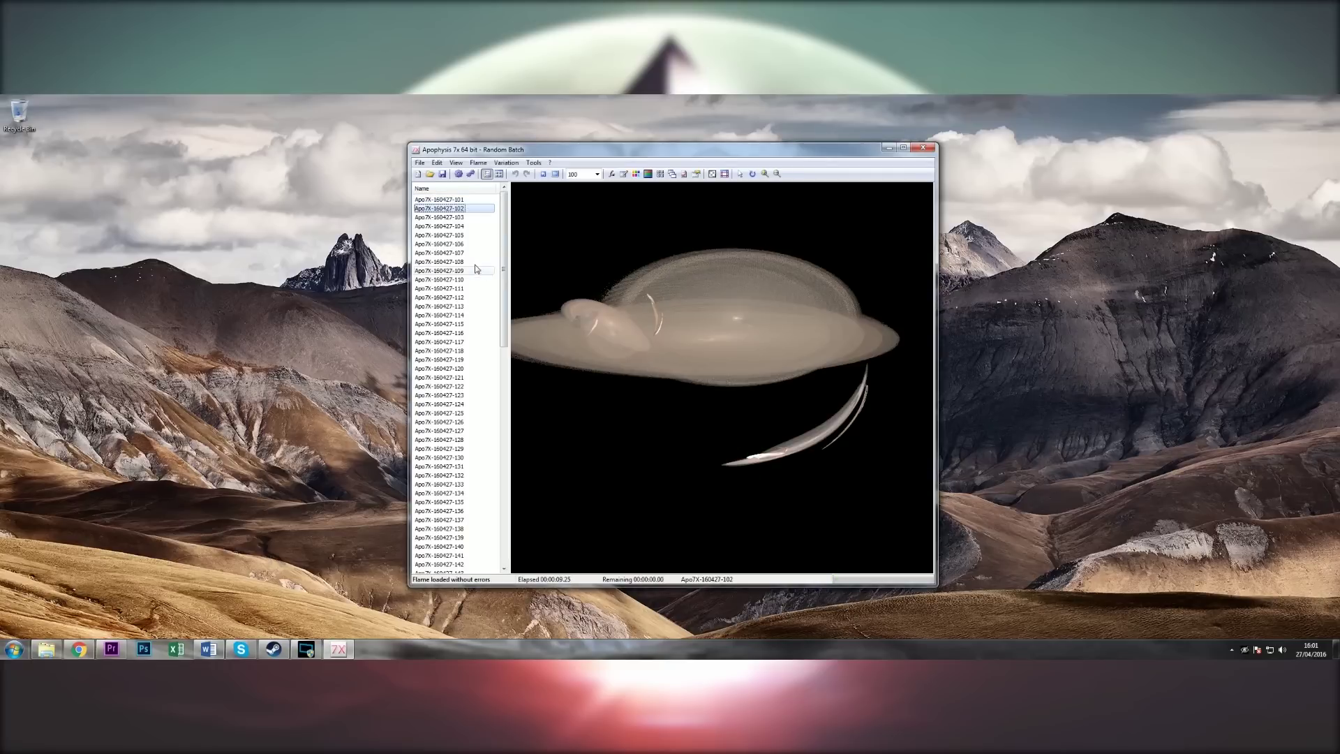
{"action": "left_click", "coordinate": [419, 162]}
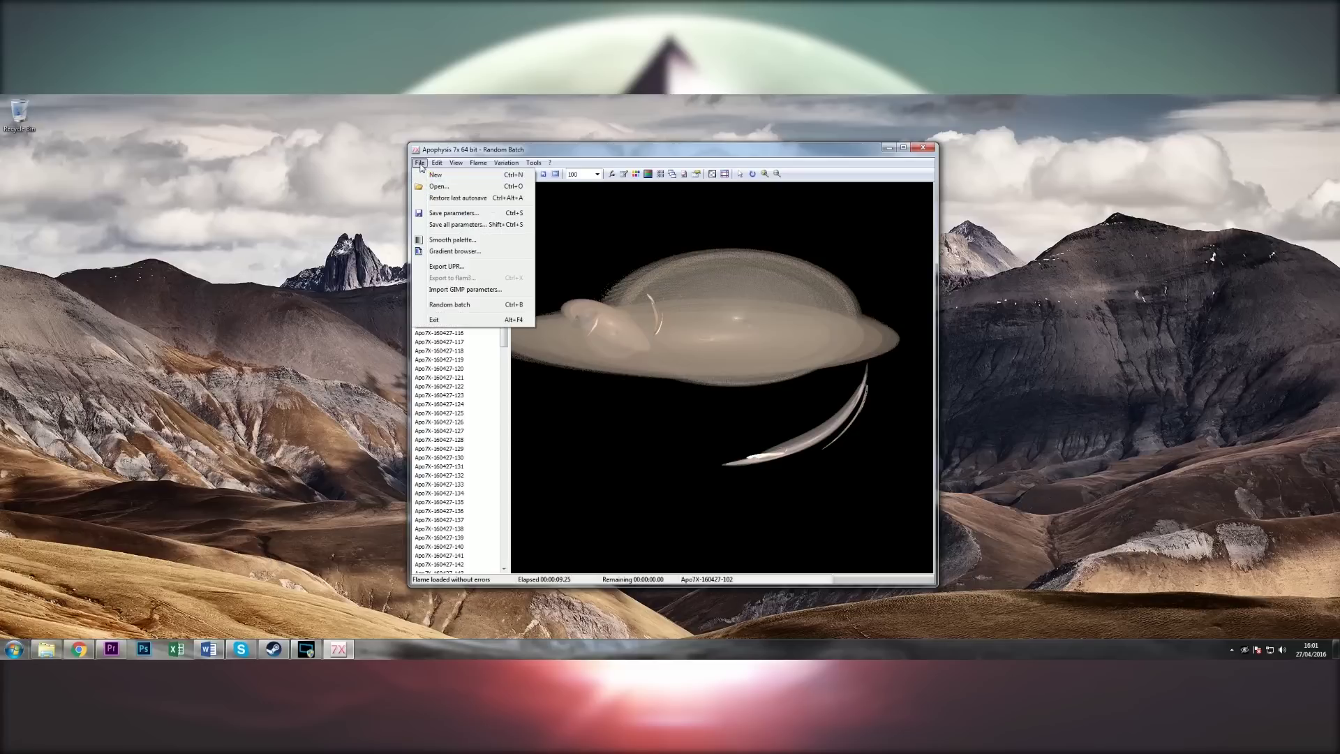
{"action": "left_click", "coordinate": [442, 153]}
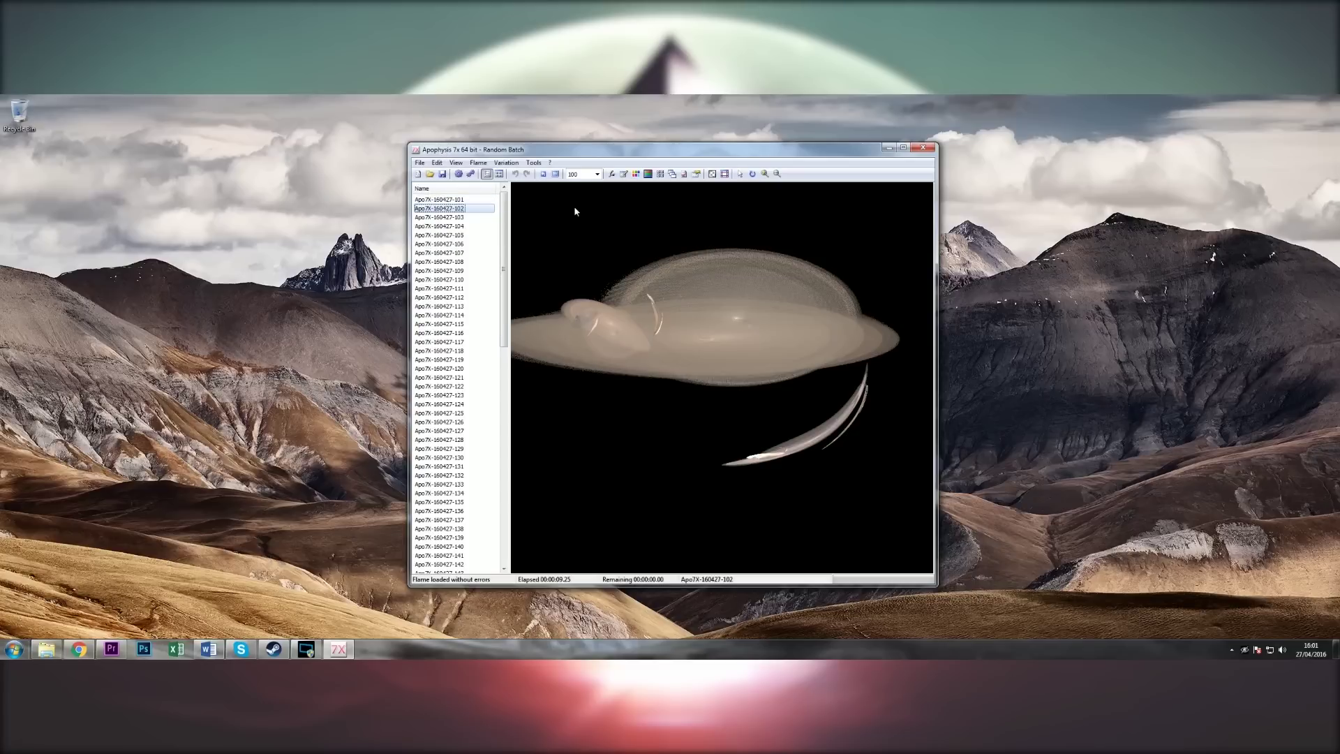
{"action": "left_click", "coordinate": [611, 173]}
Step: On the Triangle tab, move the green triangle right, the yellow triangle up, and the red triangle up-right
{"action": "left_click_drag", "start_coordinate": [302, 172], "coordinate": [613, 214]}
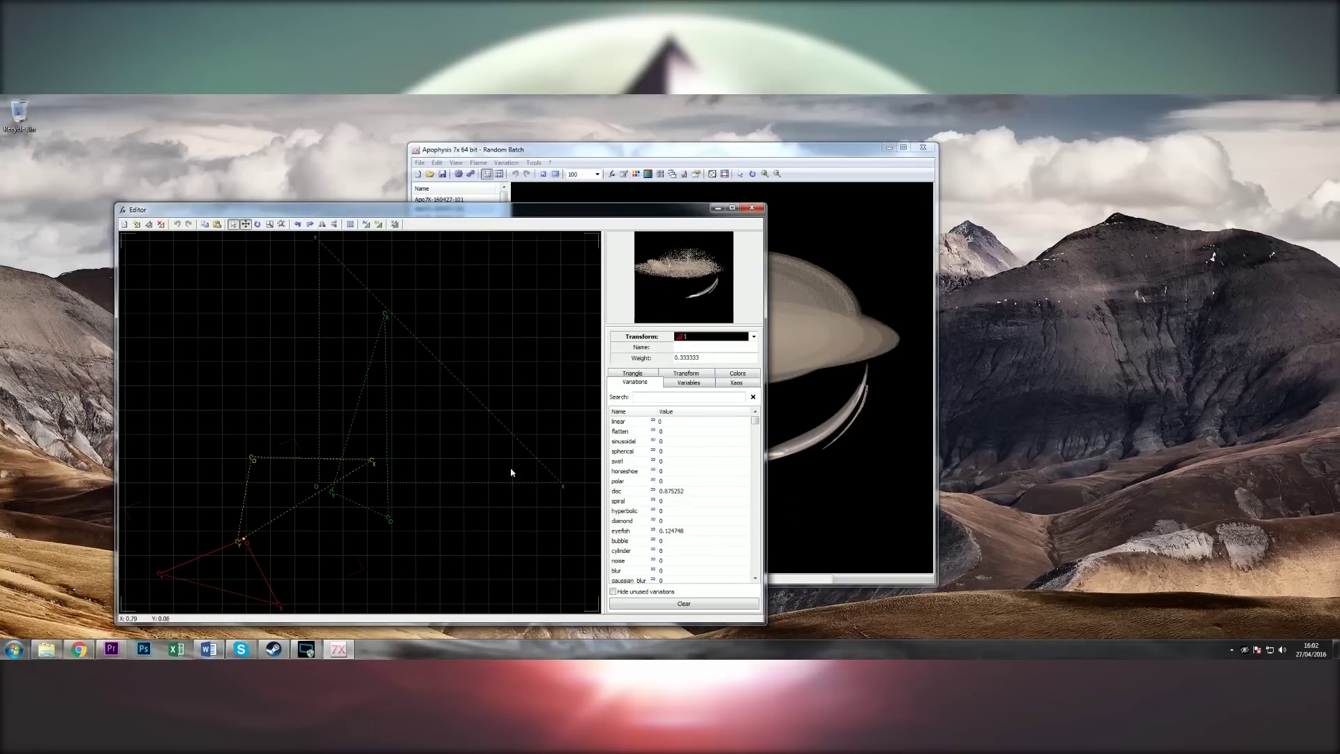
{"action": "left_click", "coordinate": [632, 374]}
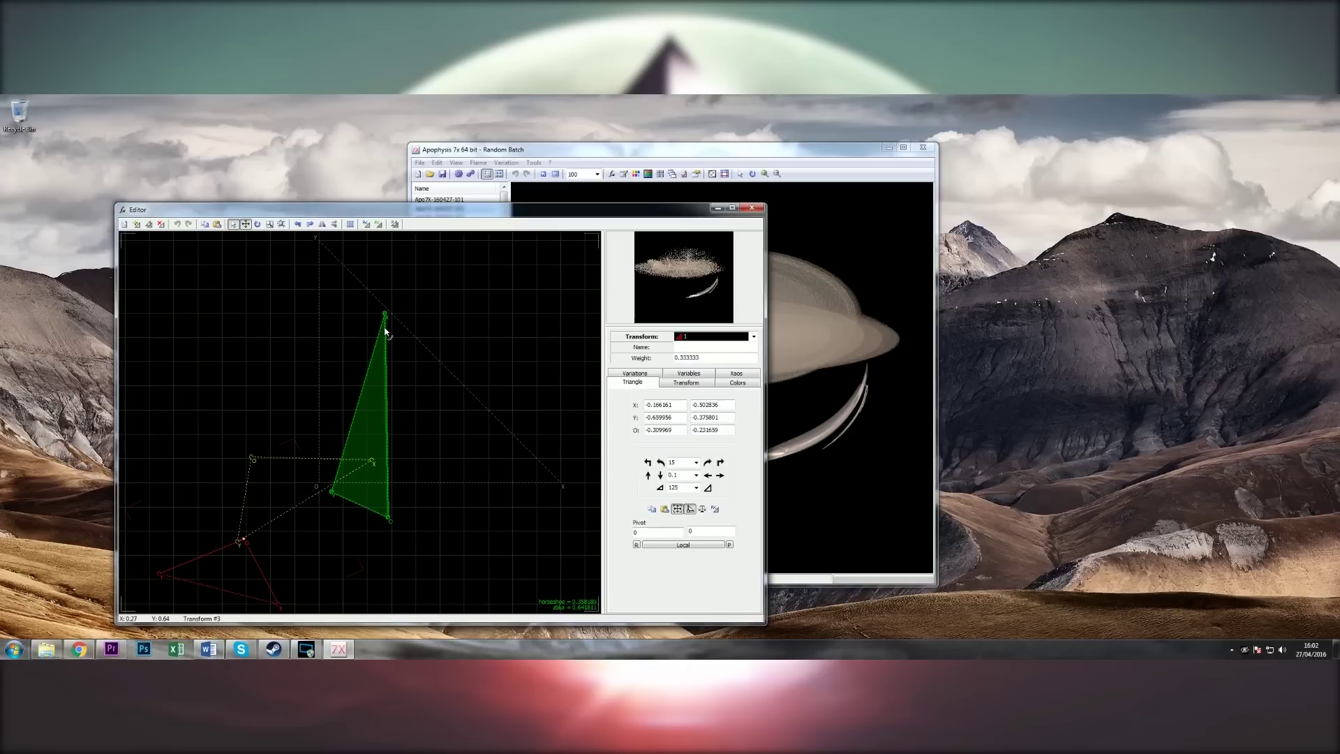
{"action": "left_click_drag", "start_coordinate": [377, 362], "coordinate": [465, 326]}
{"action": "left_click", "coordinate": [373, 462]}
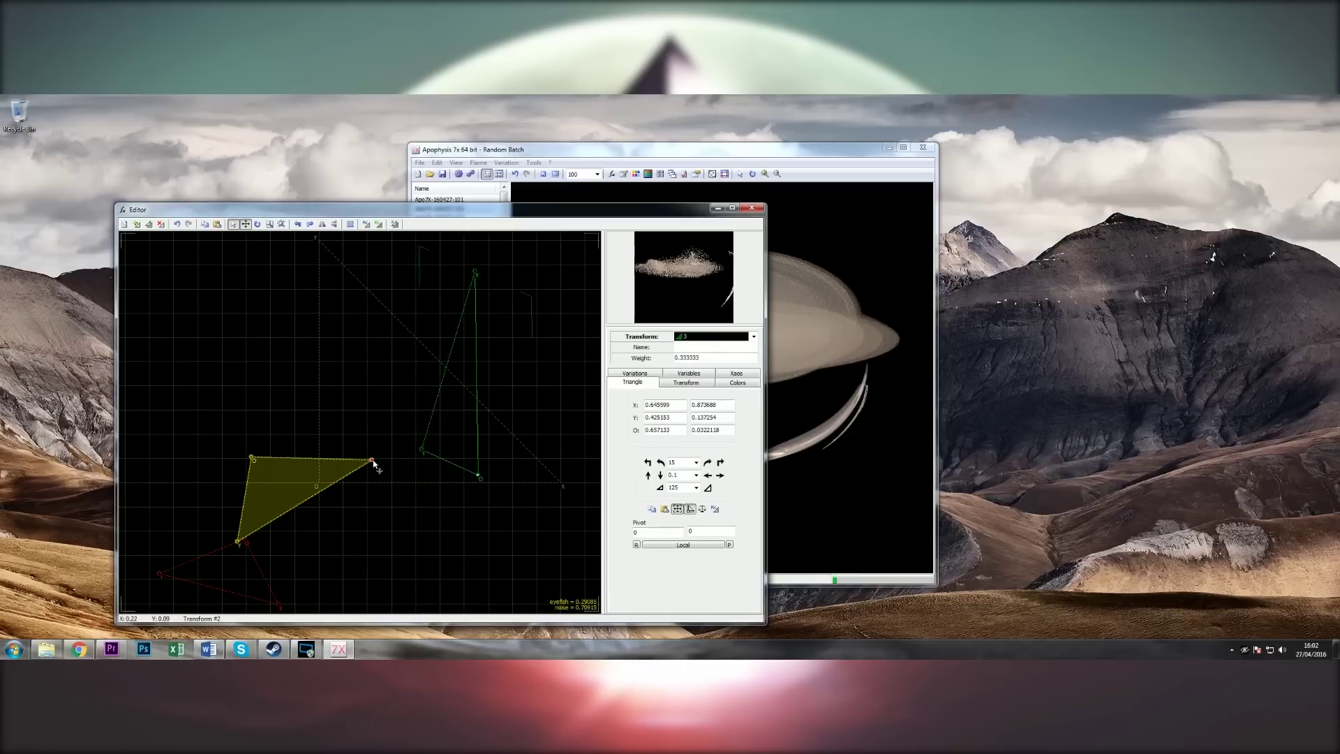
{"action": "left_click_drag", "start_coordinate": [380, 460], "coordinate": [372, 528]}
{"action": "left_click_drag", "start_coordinate": [260, 488], "coordinate": [285, 426]}
{"action": "left_click_drag", "start_coordinate": [258, 550], "coordinate": [355, 470]}
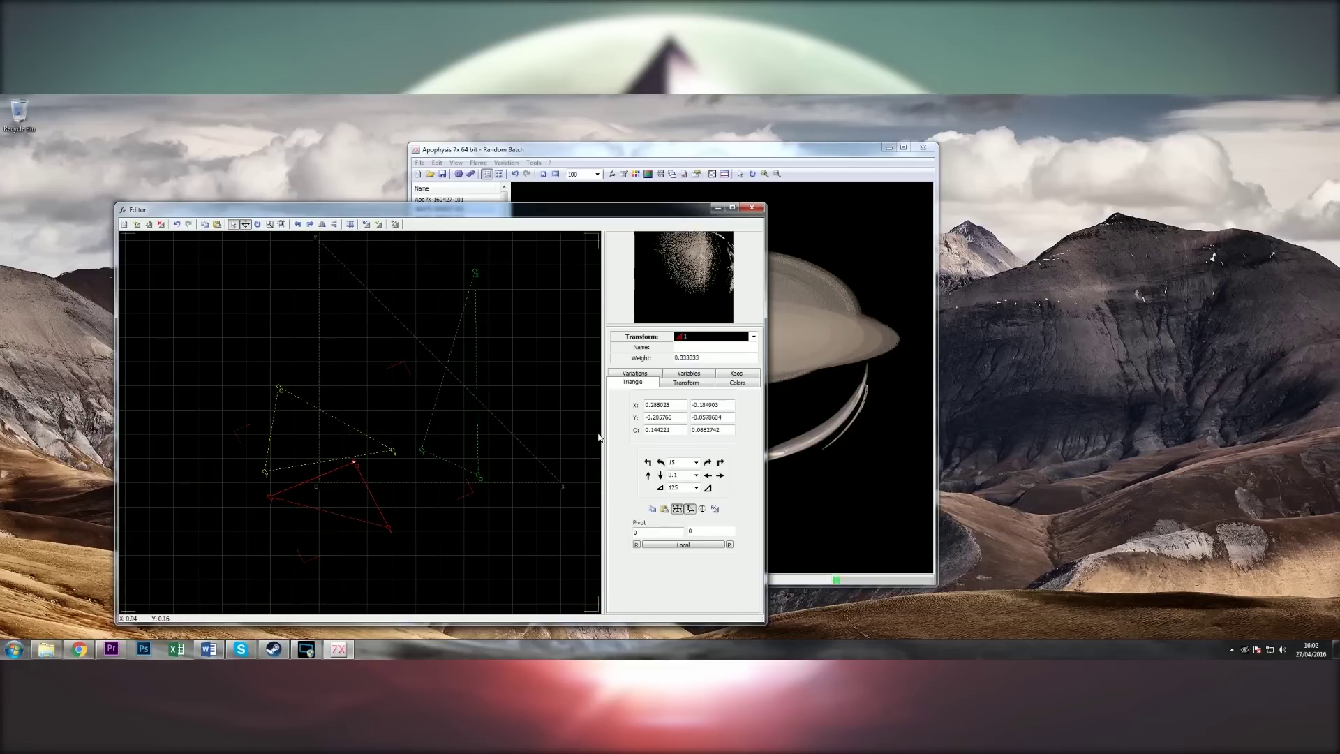
Step: Close the Editor and create a new flame from the Plastic template via File > New
{"action": "left_click", "coordinate": [752, 207]}
{"action": "left_click", "coordinate": [419, 161]}
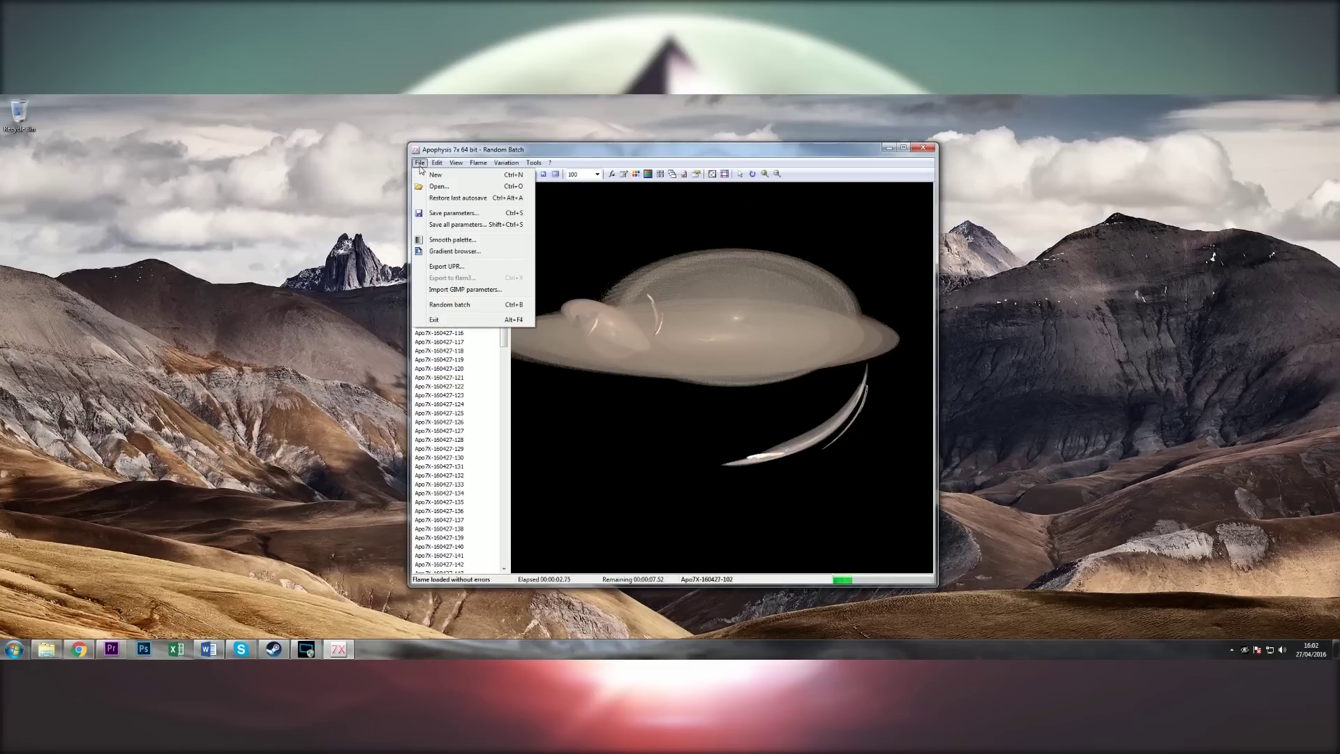
{"action": "left_click", "coordinate": [421, 176]}
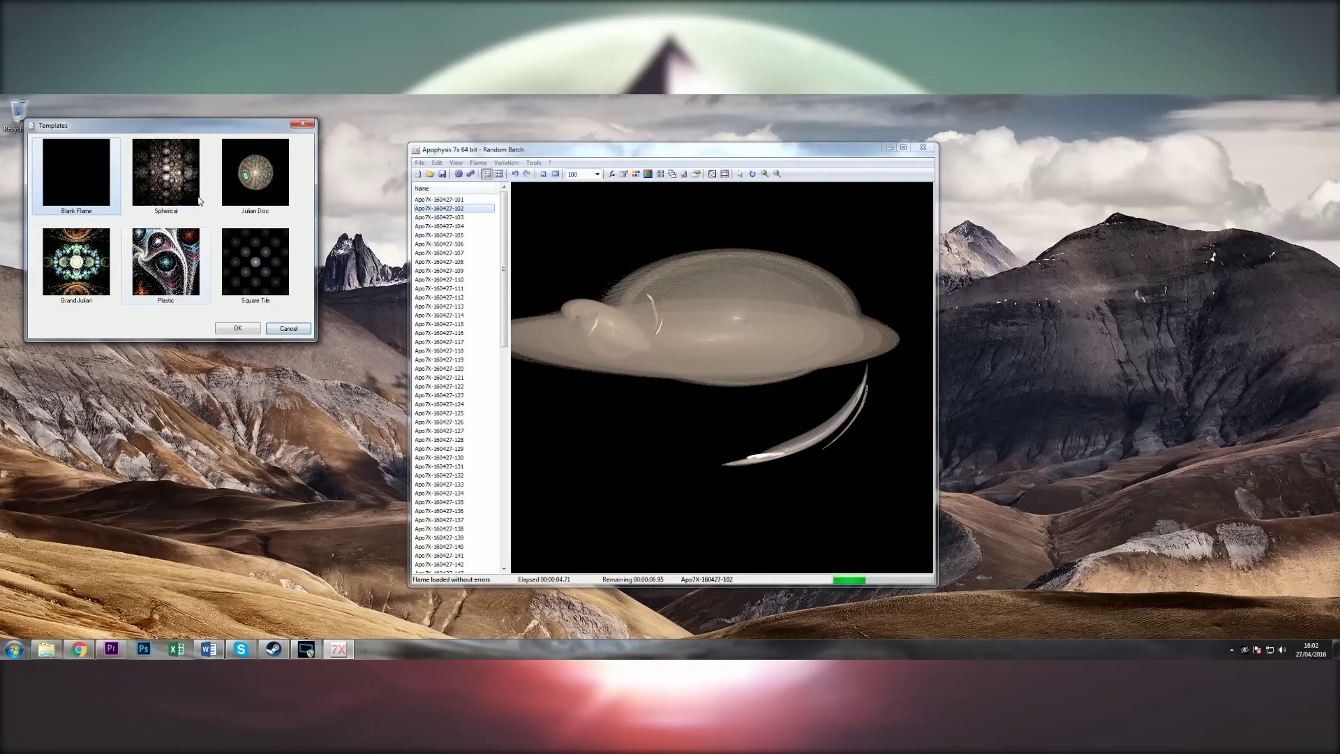
{"action": "left_click_drag", "start_coordinate": [181, 132], "coordinate": [328, 221]}
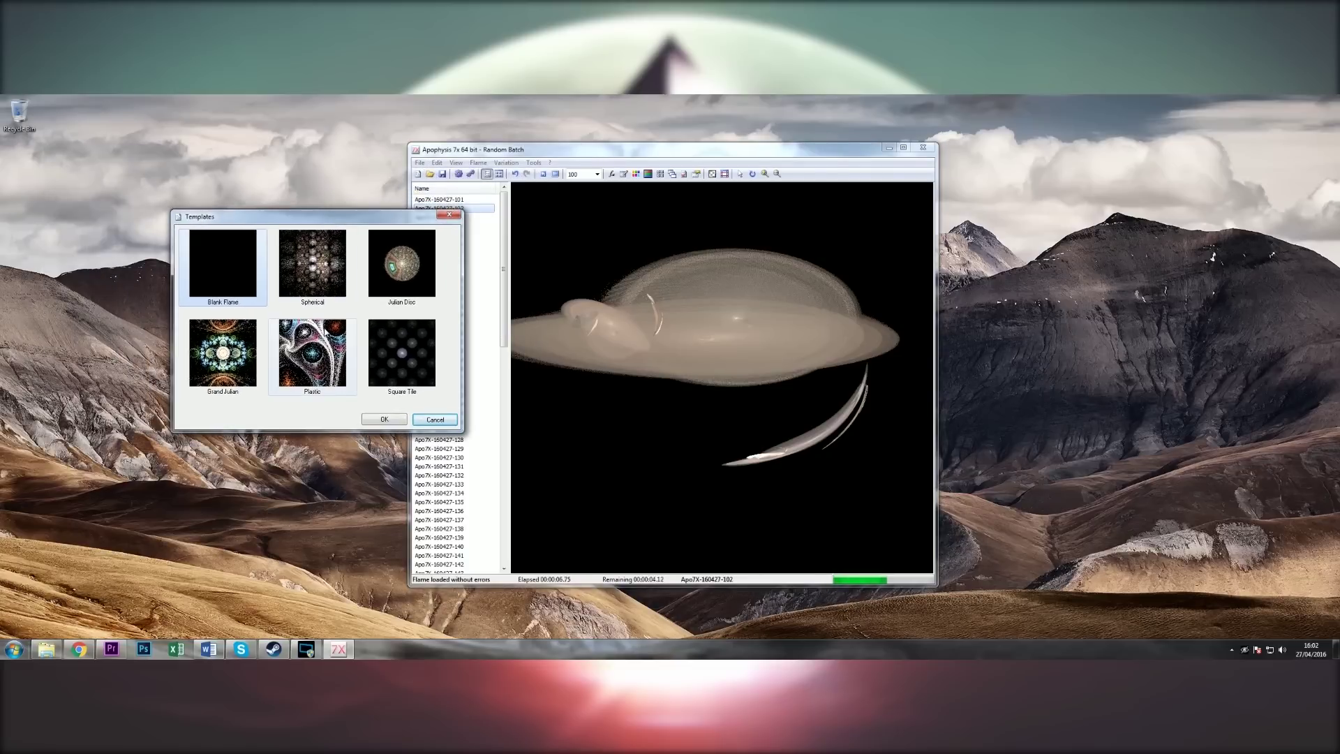
{"action": "left_click", "coordinate": [312, 353]}
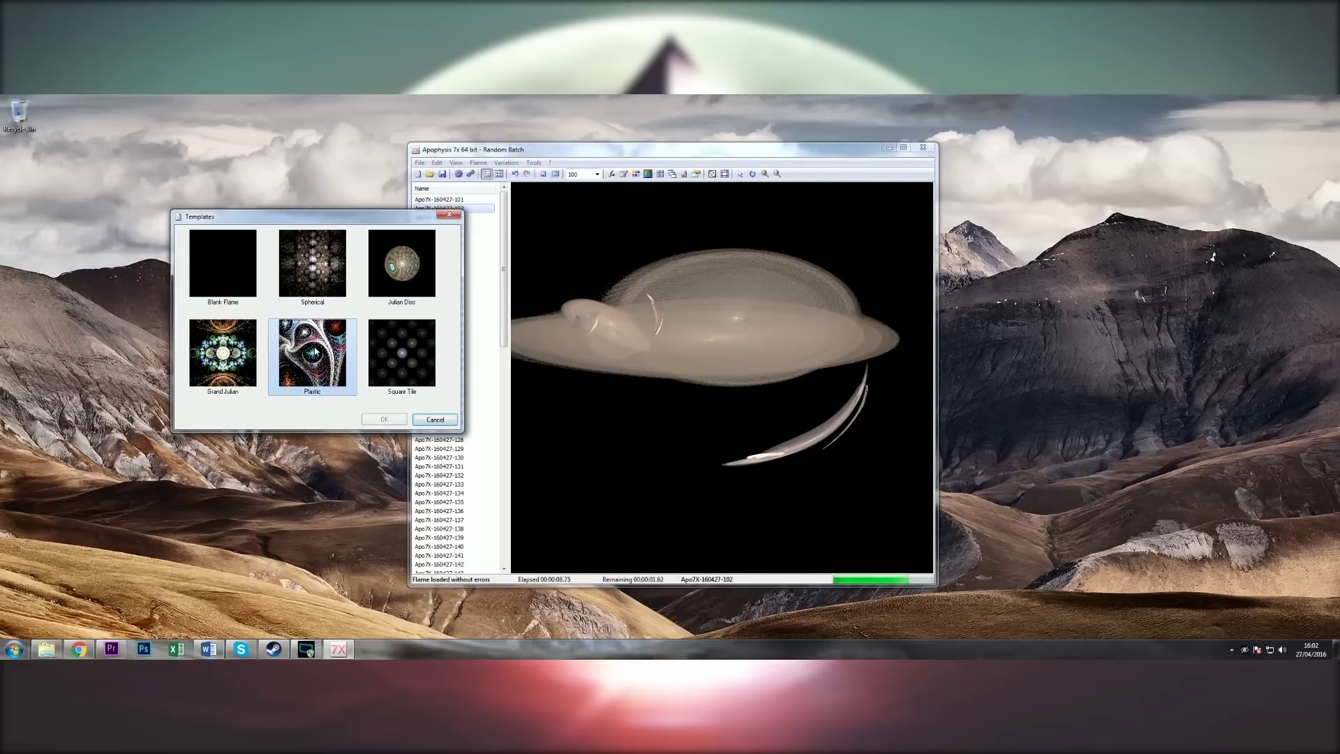
{"action": "left_click", "coordinate": [375, 417]}
{"action": "left_click", "coordinate": [377, 421]}
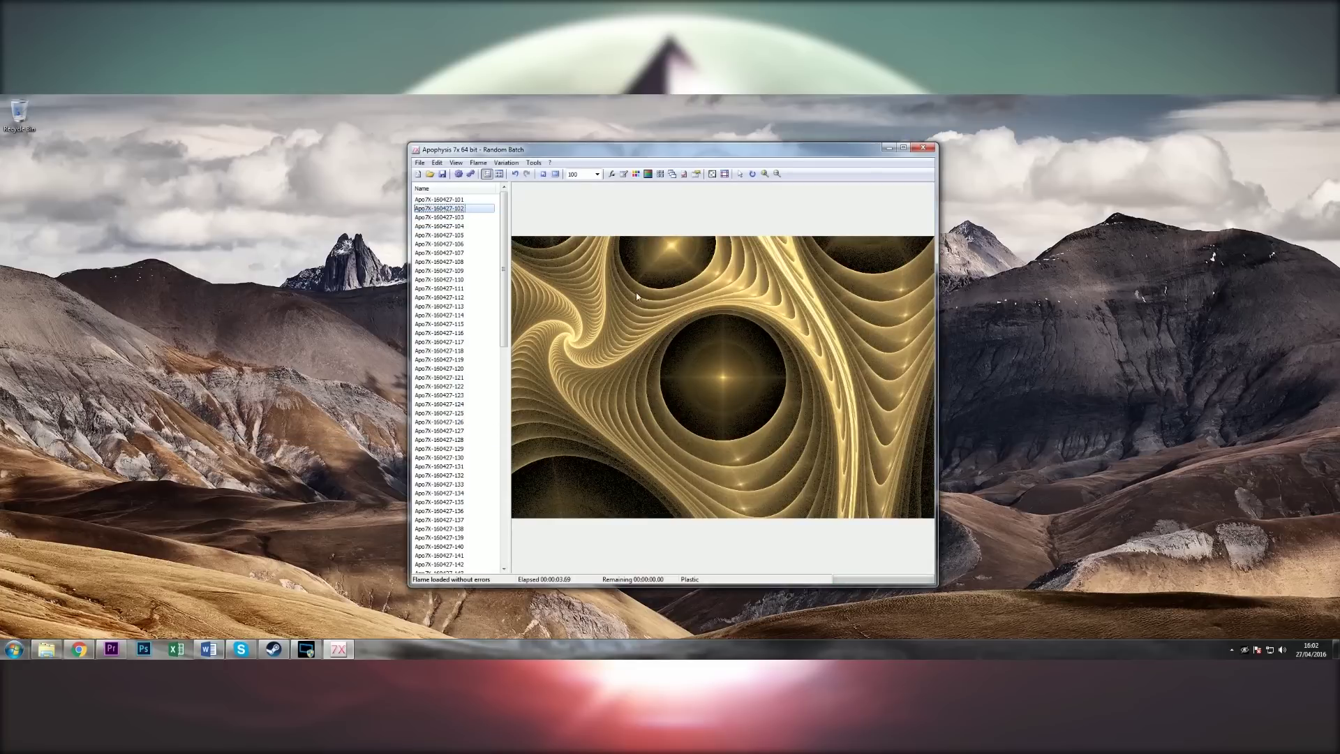
Step: Open the Plastic flame's Editor and arrange it beside the main window
{"action": "left_click", "coordinate": [611, 174]}
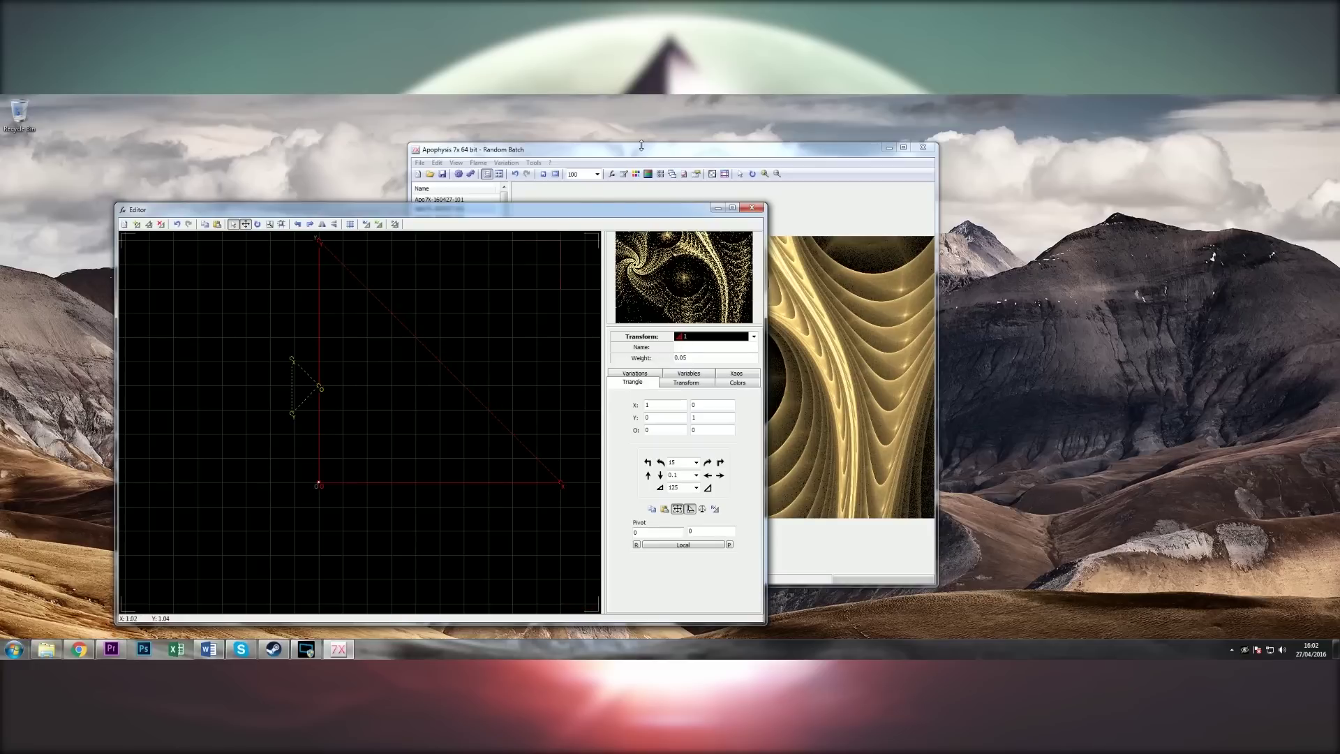
{"action": "left_click_drag", "start_coordinate": [642, 145], "coordinate": [994, 157]}
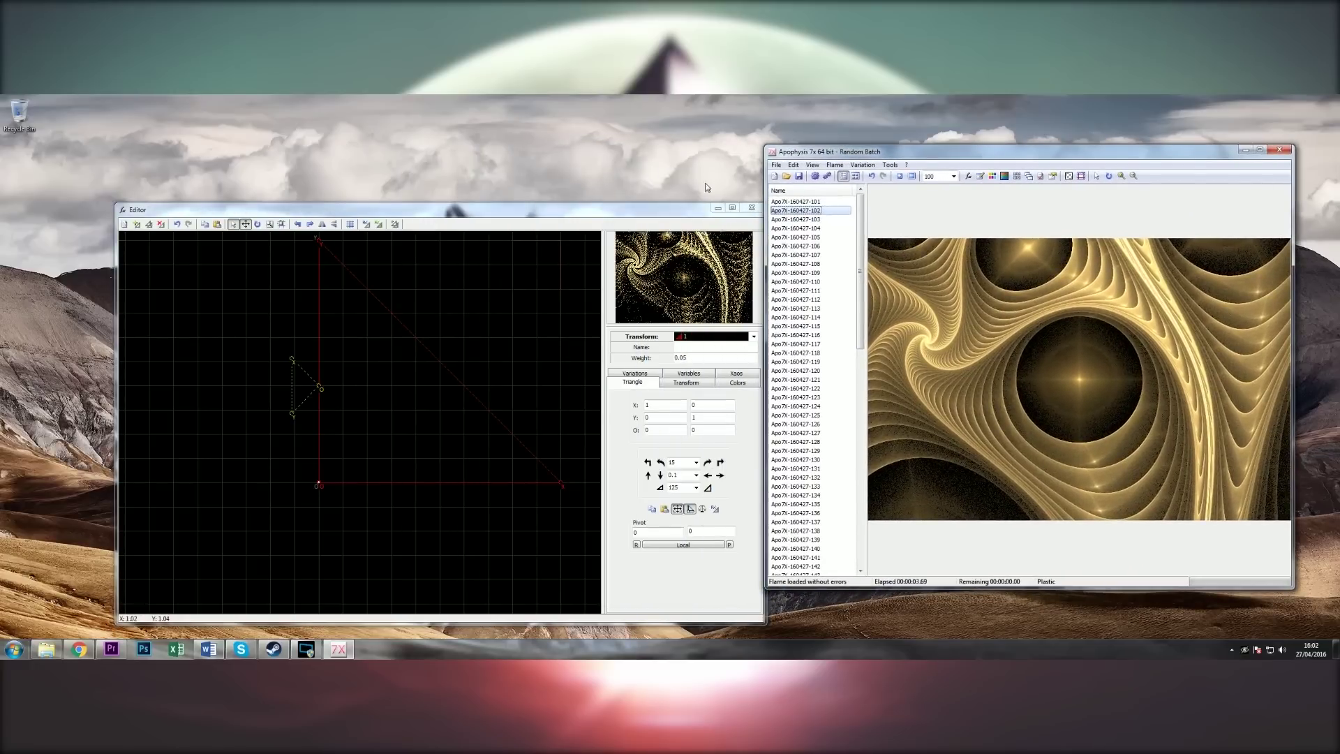
{"action": "left_click_drag", "start_coordinate": [668, 214], "coordinate": [638, 209]}
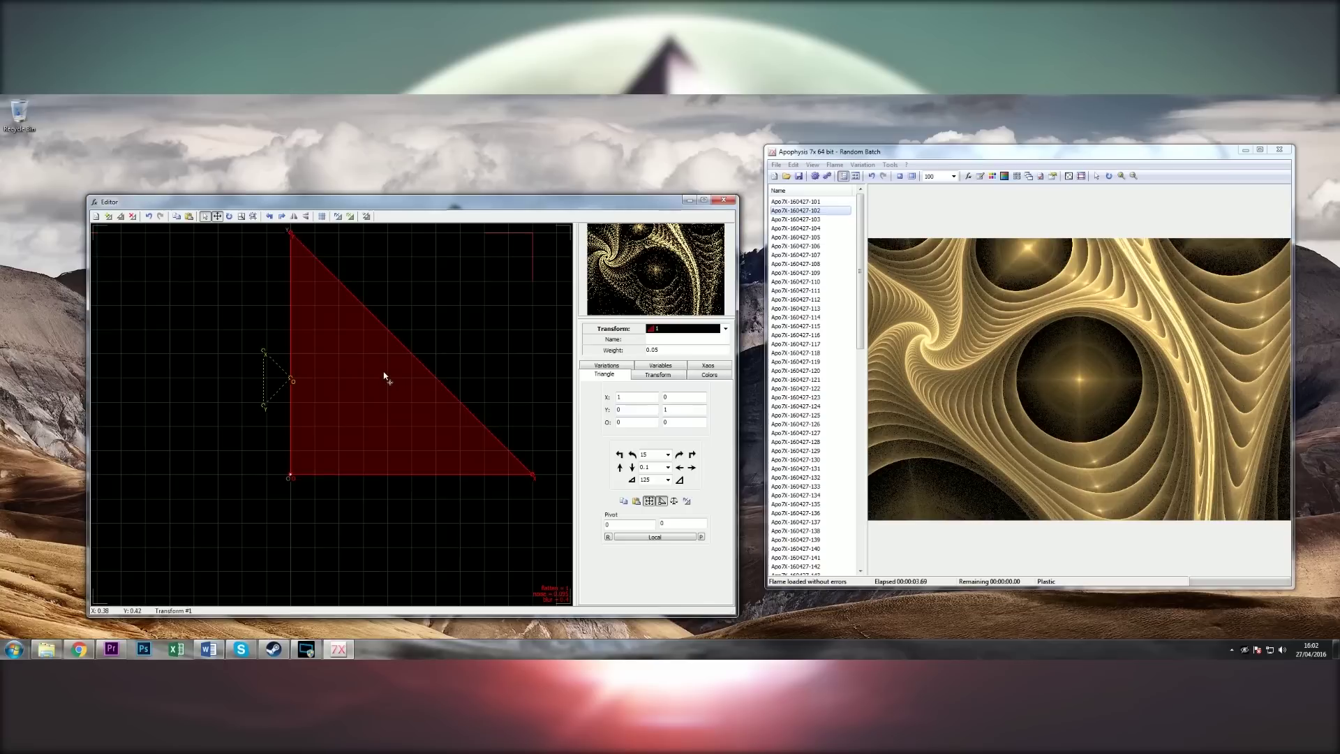
Step: Shift transform 2's triangle left, rotate it about 5.6 degrees, and pull its bottom corner down-left
{"action": "left_click_drag", "start_coordinate": [280, 379], "coordinate": [245, 378]}
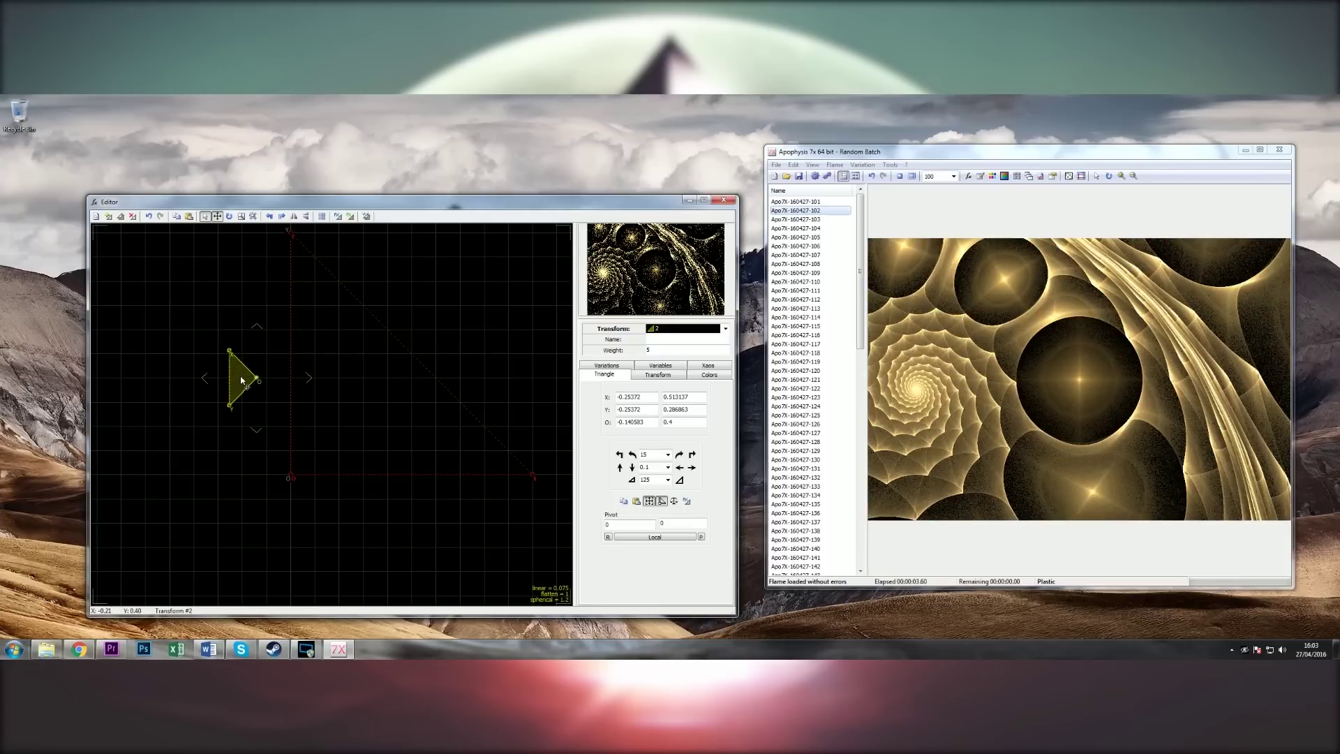
{"action": "left_click_drag", "start_coordinate": [239, 377], "coordinate": [246, 380]}
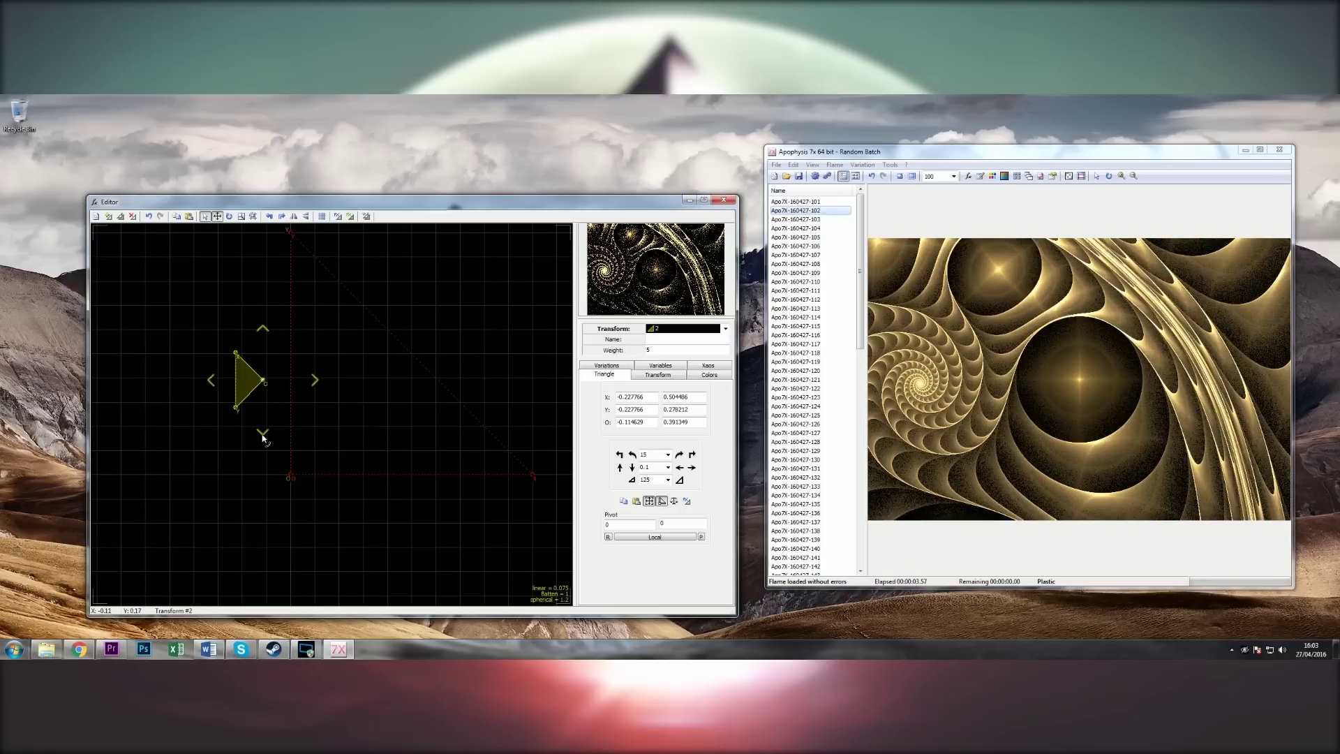
{"action": "left_click_drag", "start_coordinate": [266, 437], "coordinate": [272, 439]}
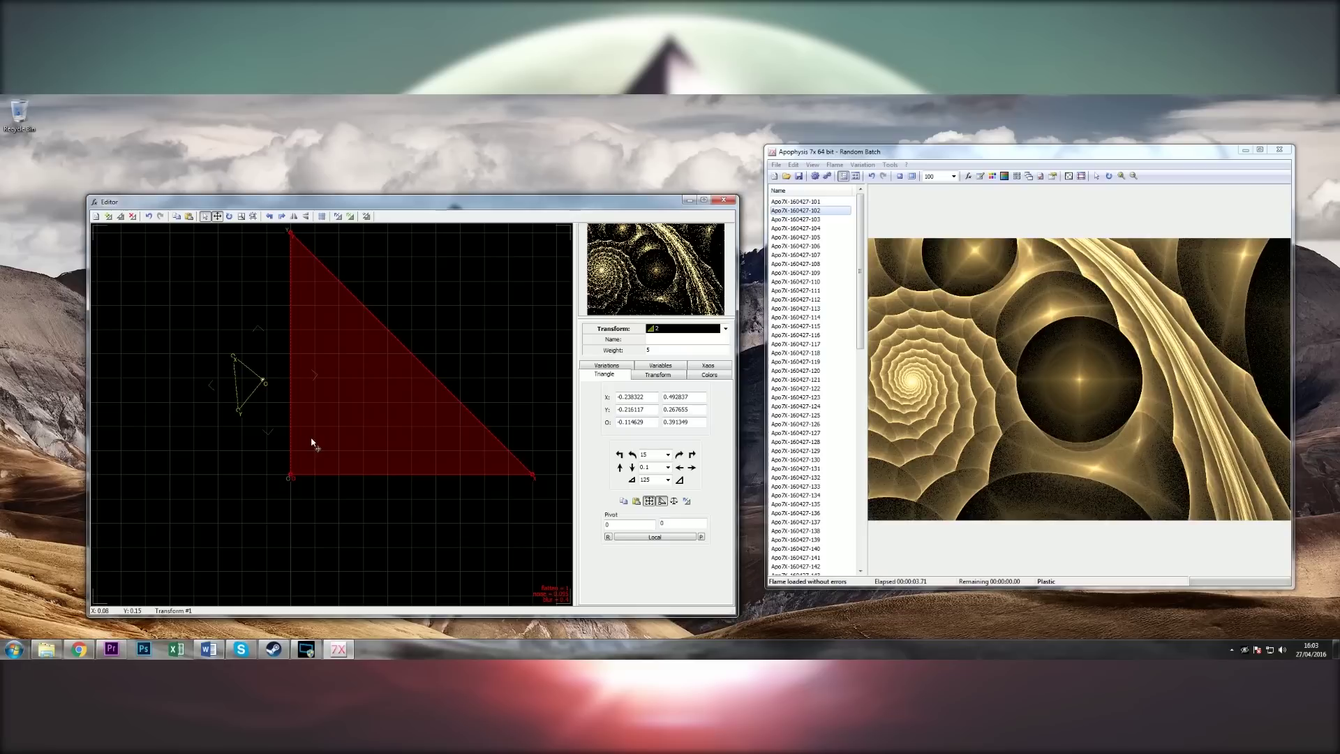
{"action": "left_click_drag", "start_coordinate": [241, 416], "coordinate": [239, 416]}
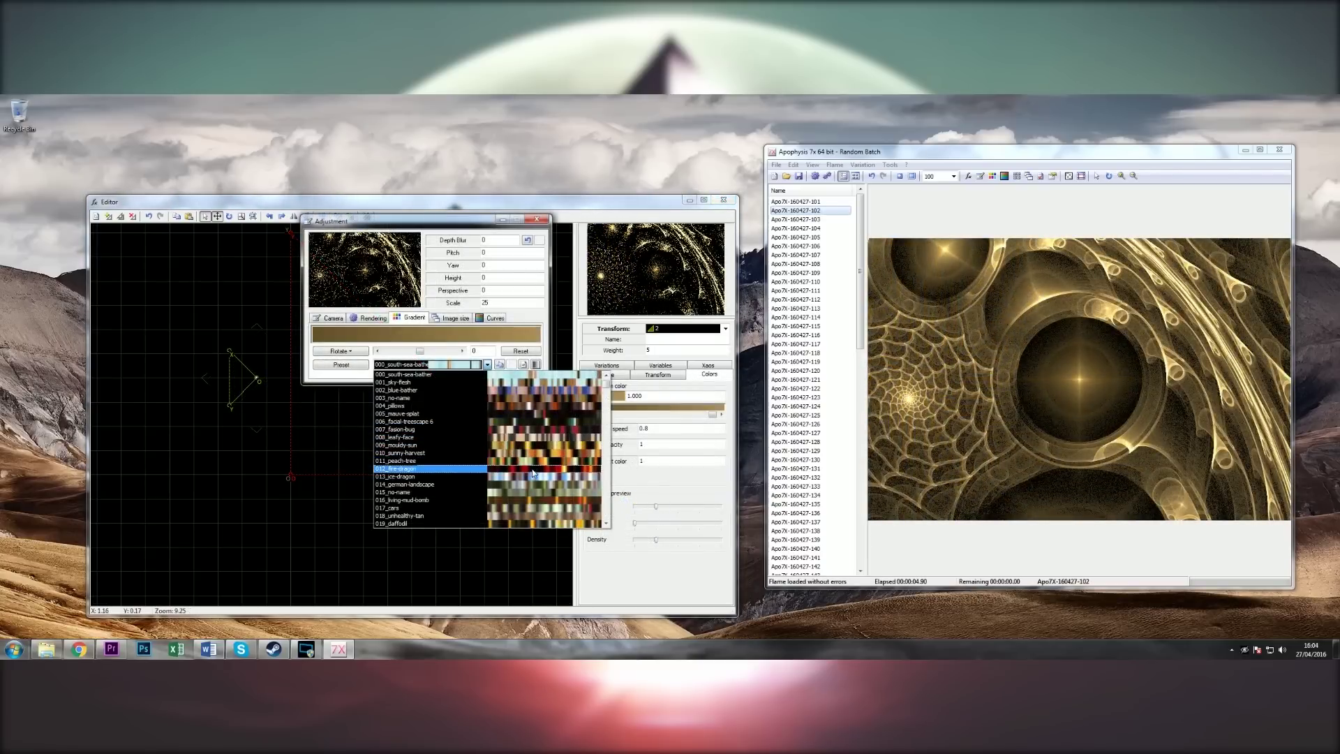
Step: Try the 012_fire-dragon gradient preset, then switch to 025_glow-buzz
{"action": "left_click", "coordinate": [532, 473]}
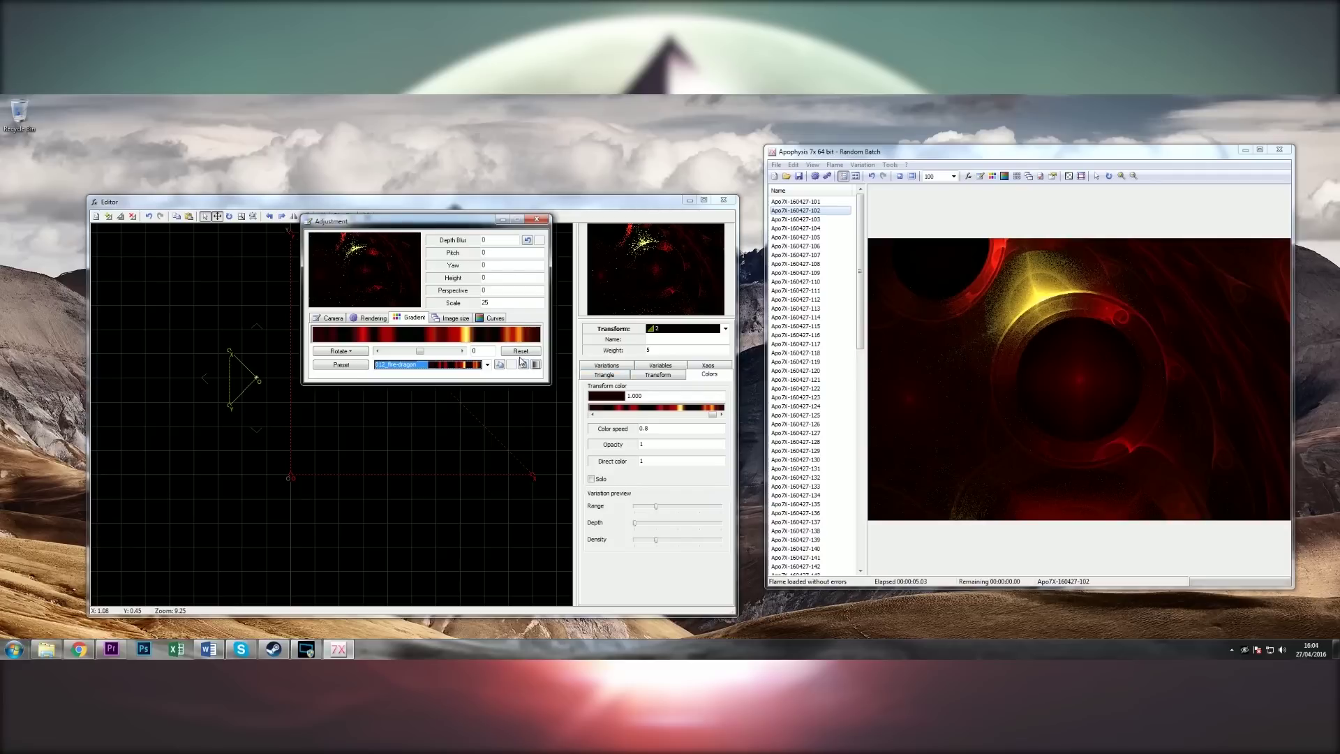
{"action": "left_click", "coordinate": [488, 369]}
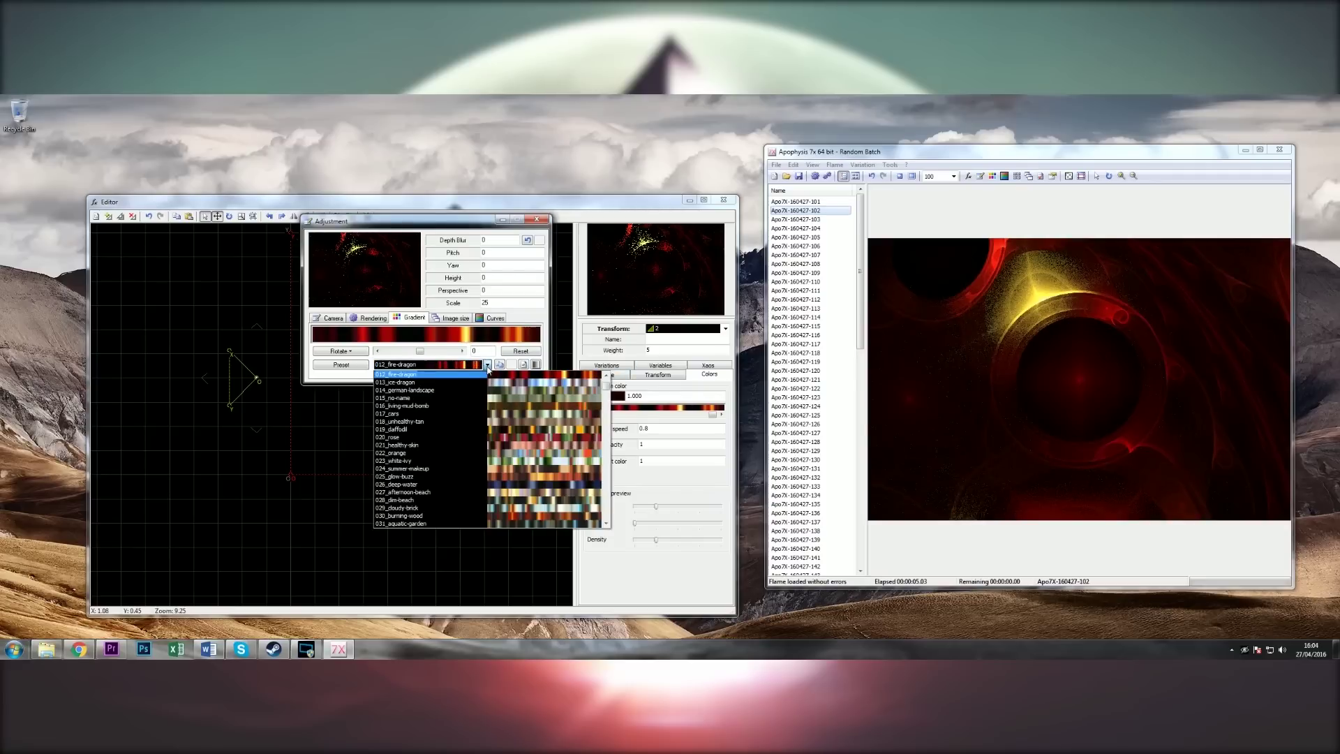
{"action": "left_click", "coordinate": [465, 481]}
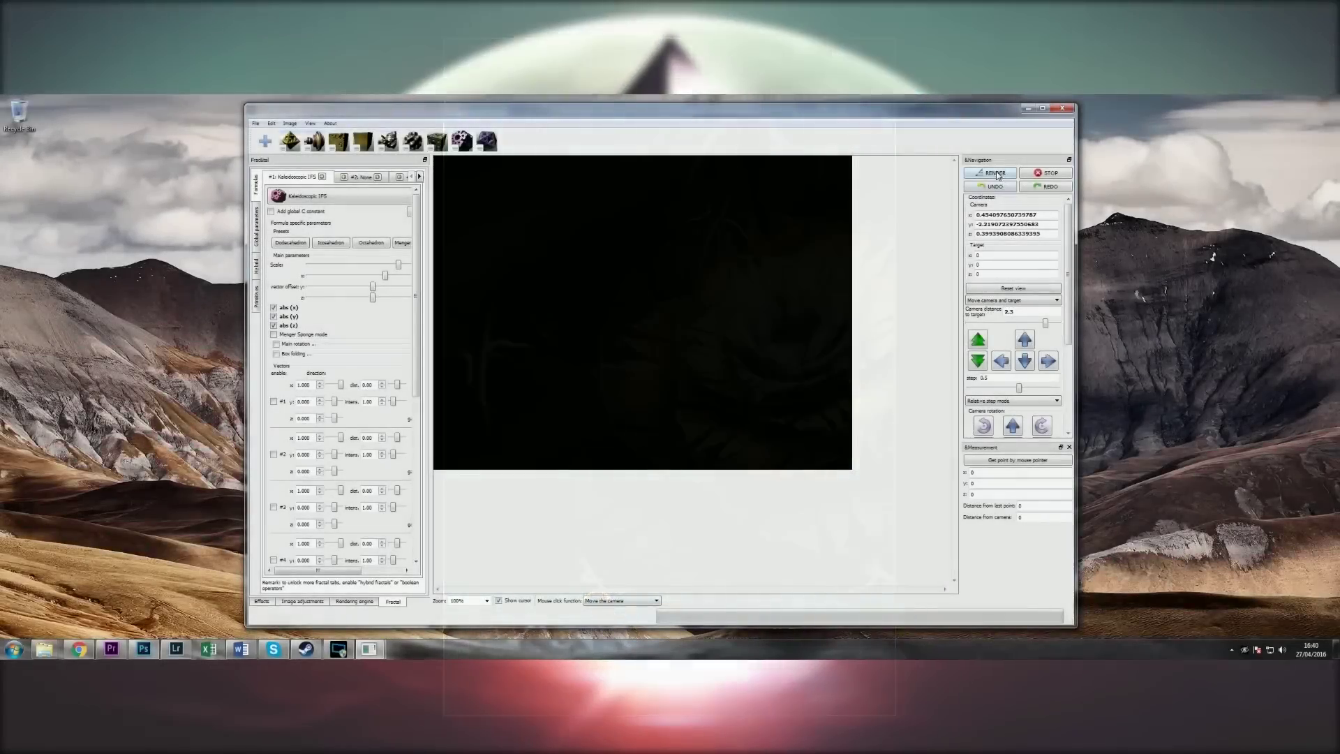
Step: Render the octahedron fractal and move the camera progressively closer into it
{"action": "left_click", "coordinate": [991, 173]}
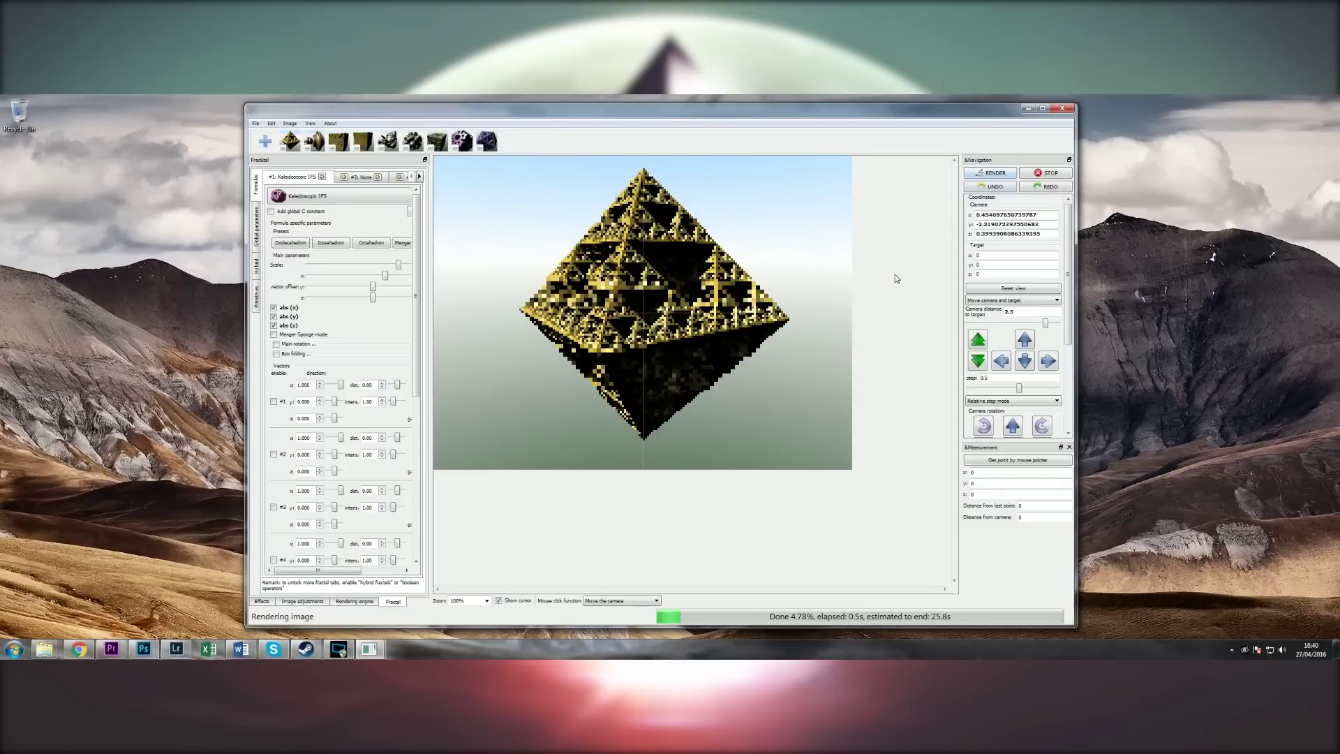
{"action": "left_click", "coordinate": [746, 298]}
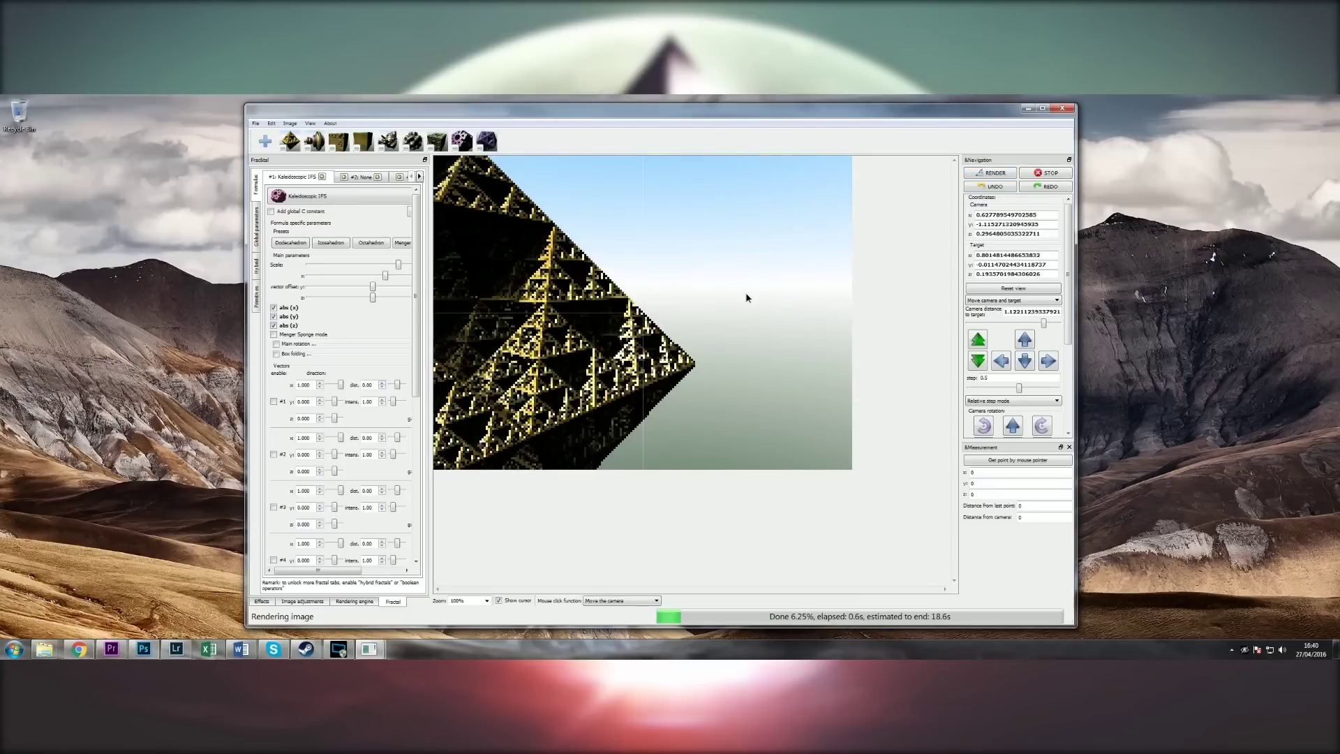
{"action": "left_click", "coordinate": [630, 354]}
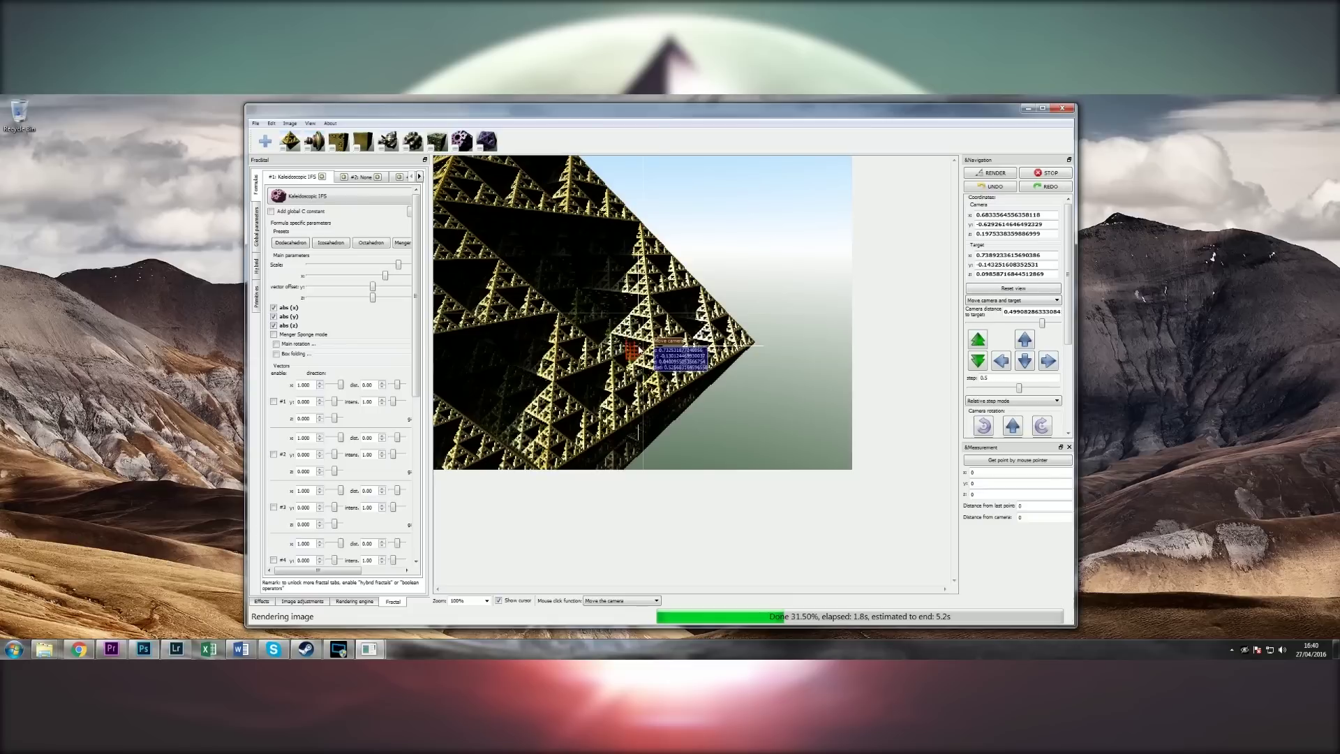
{"action": "left_click", "coordinate": [647, 319]}
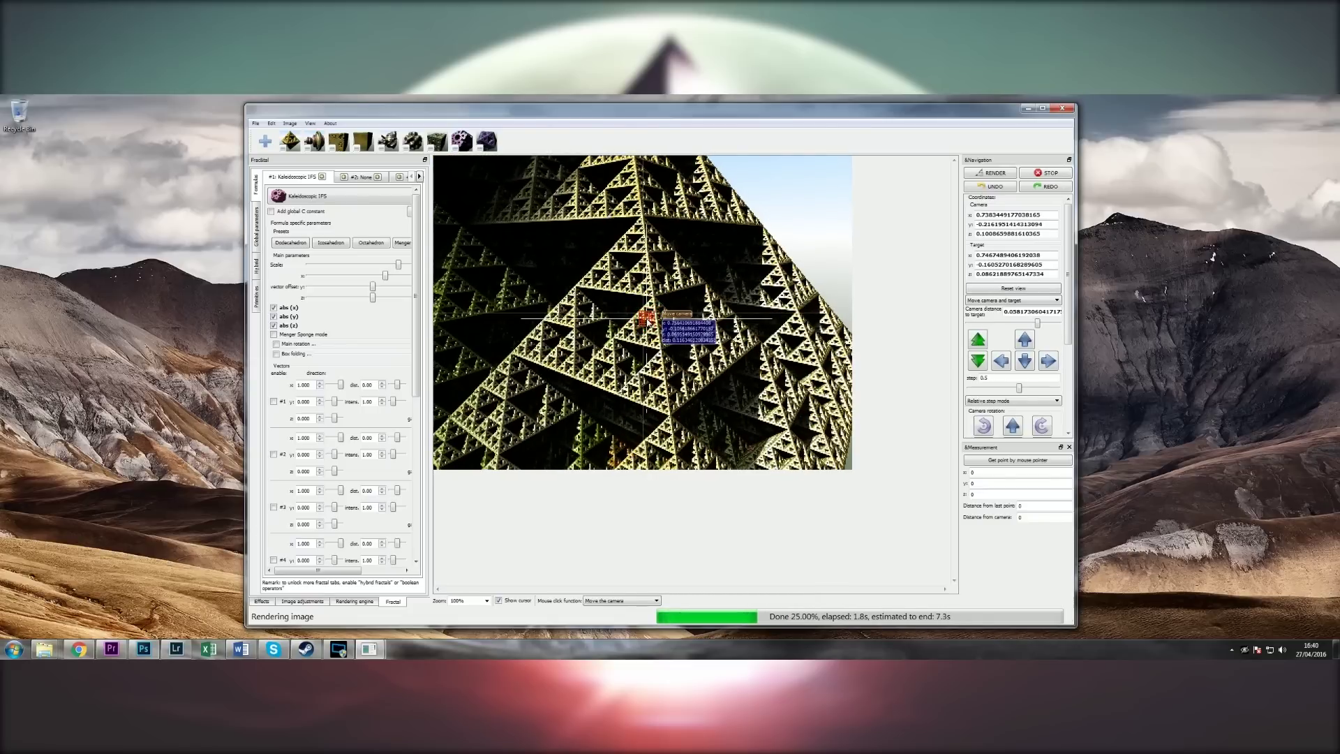
{"action": "left_click", "coordinate": [647, 323]}
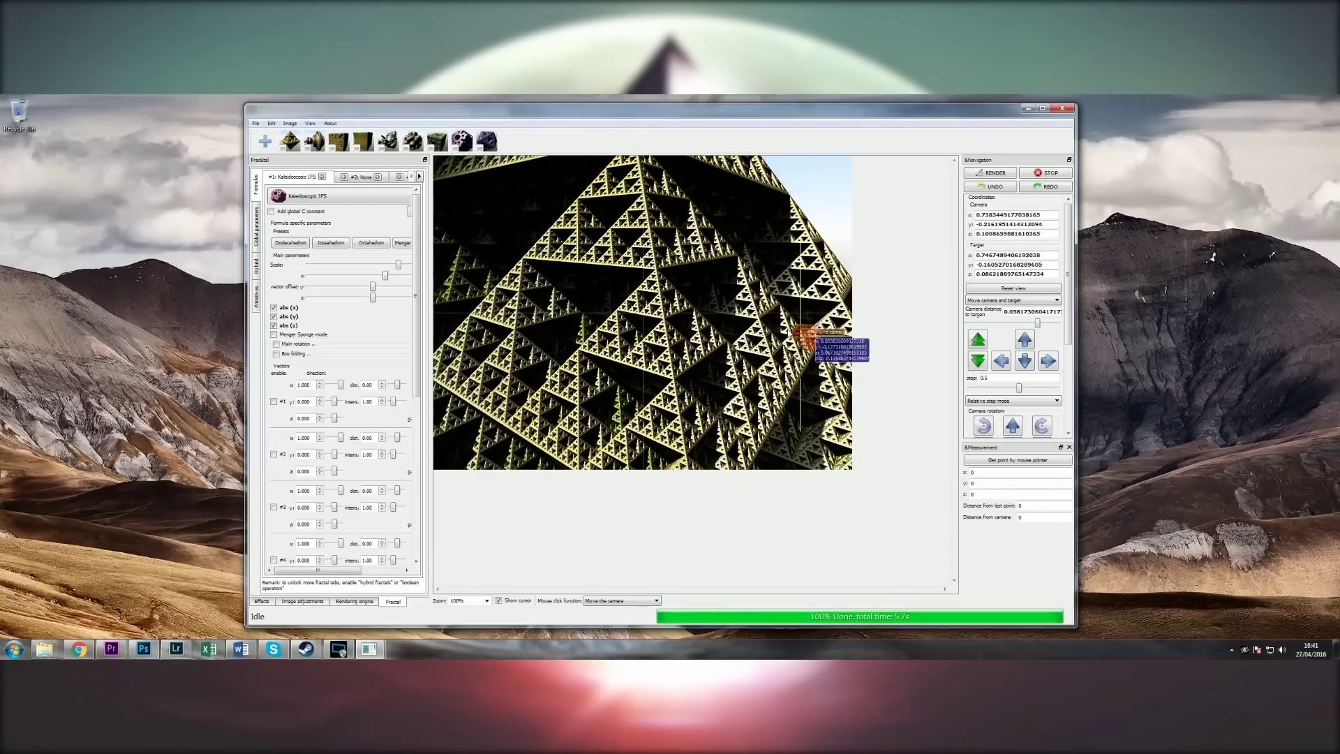
Step: Load and render the purple icosahedron preset, then load the Mandelbulb preset
{"action": "left_click", "coordinate": [489, 141]}
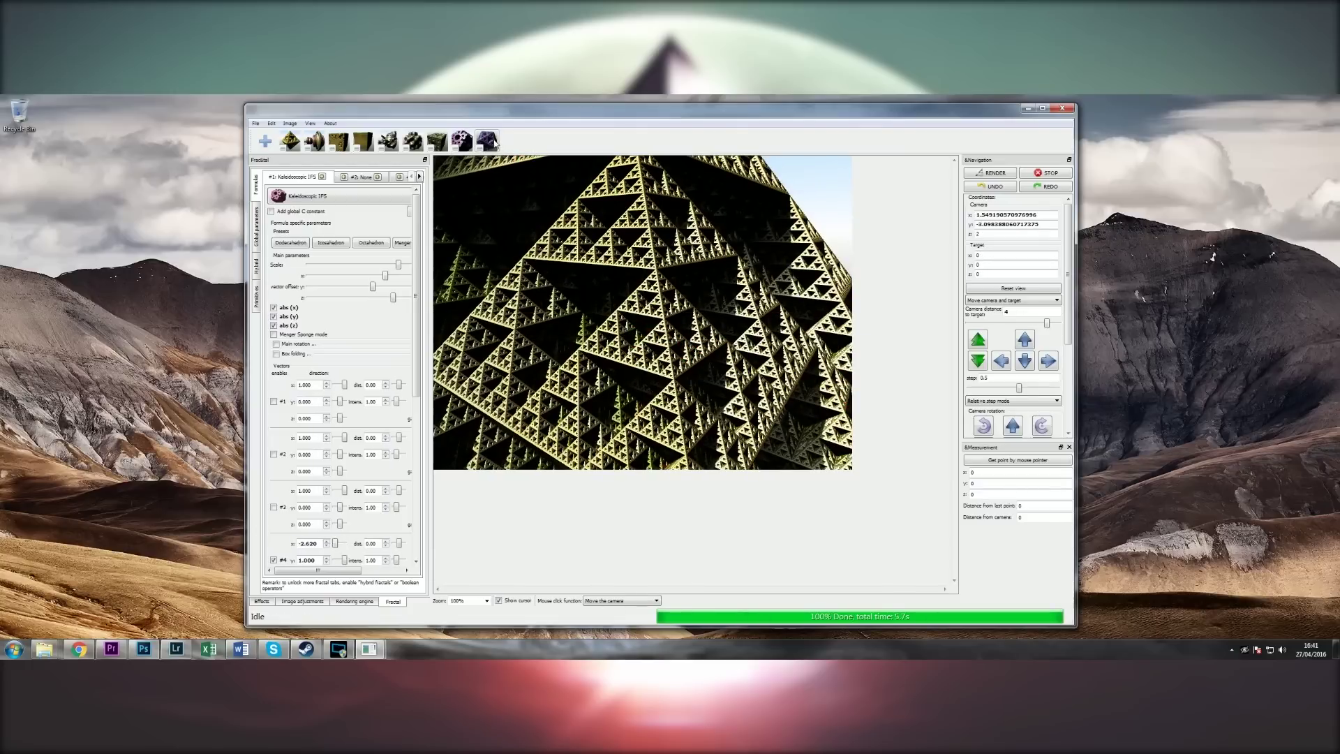
{"action": "left_click", "coordinate": [986, 174]}
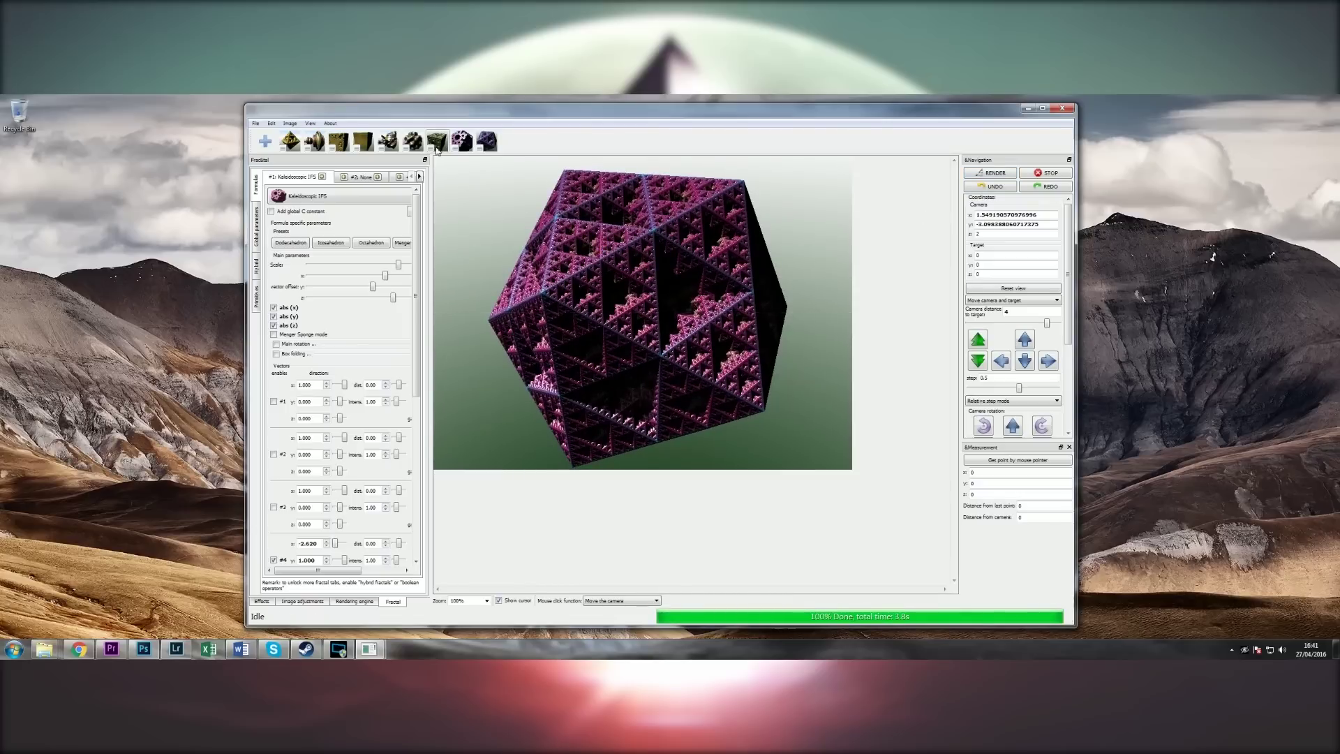
{"action": "left_click", "coordinate": [413, 140]}
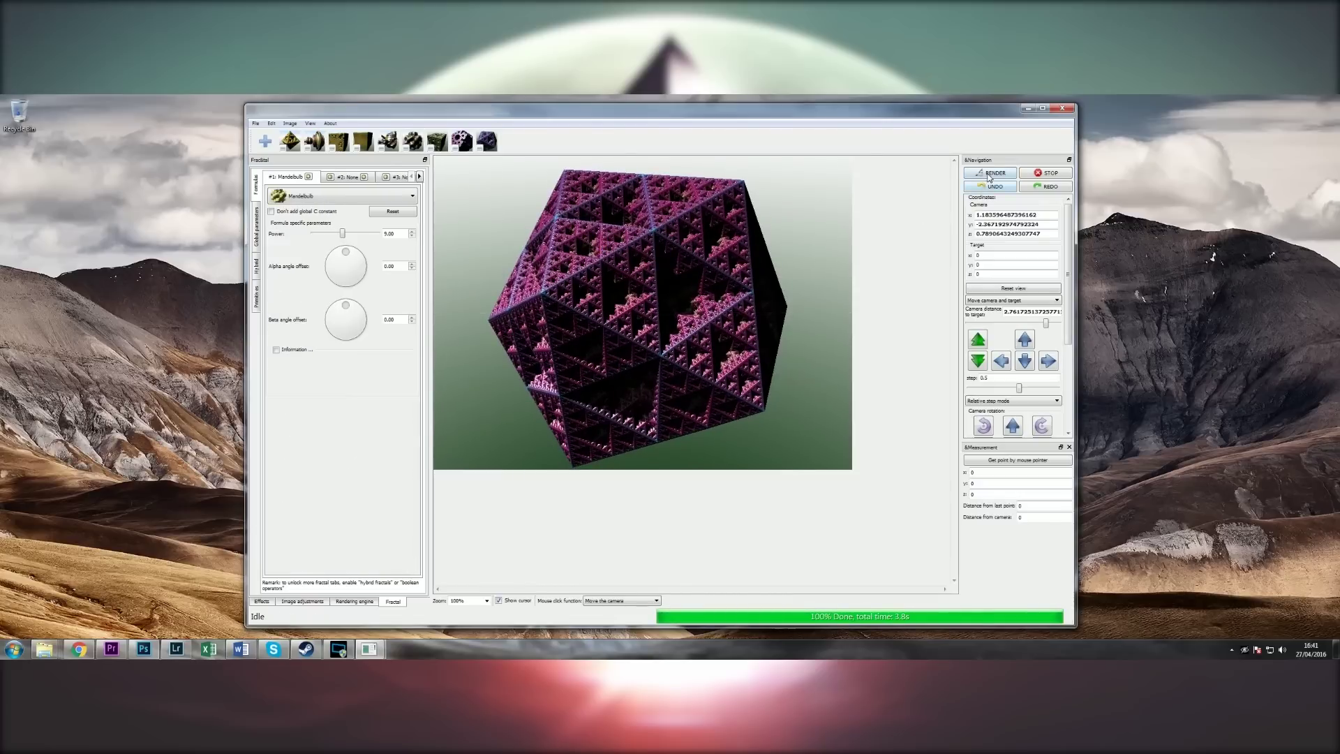